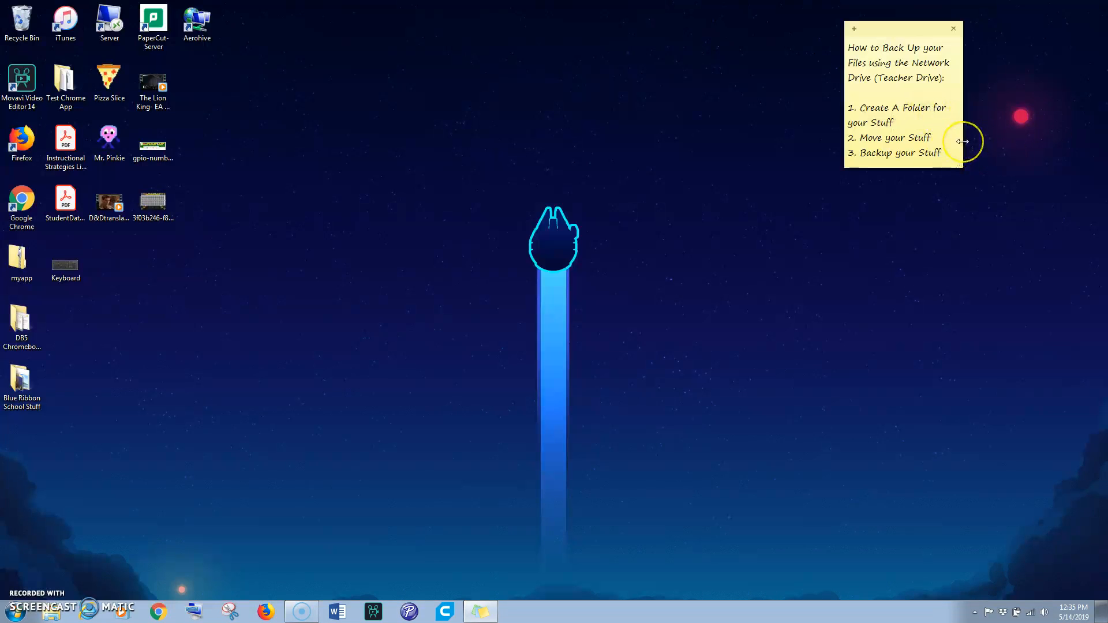
Create a new folder on the desktop named Laptop Backup 5-14-19
left_click(802, 244)
right_click(421, 286)
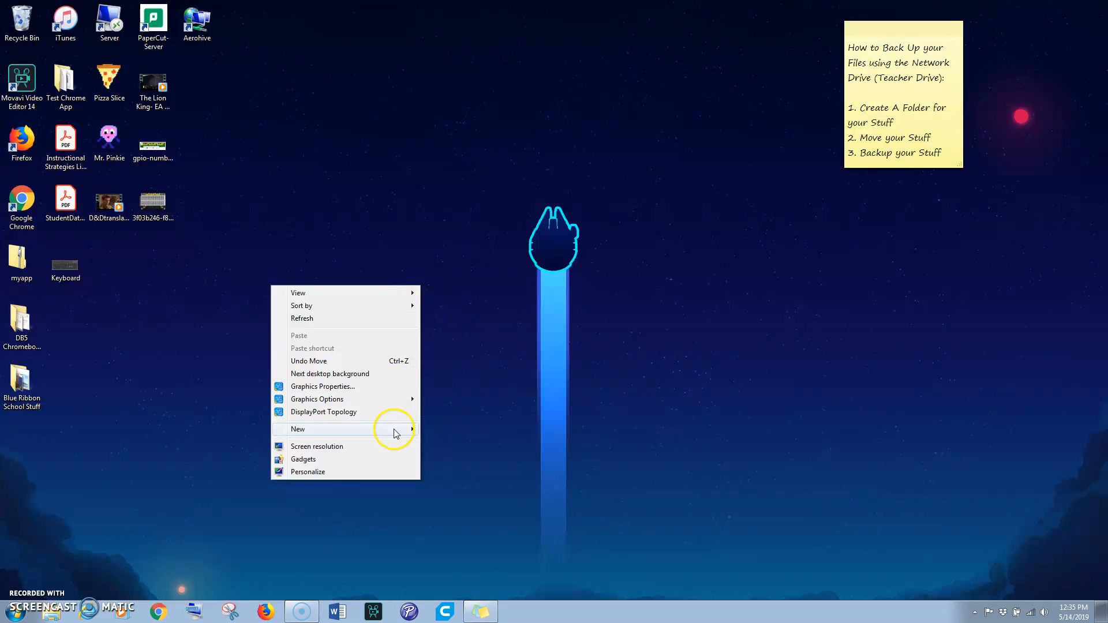
mouse_move(396, 430)
left_click(267, 430)
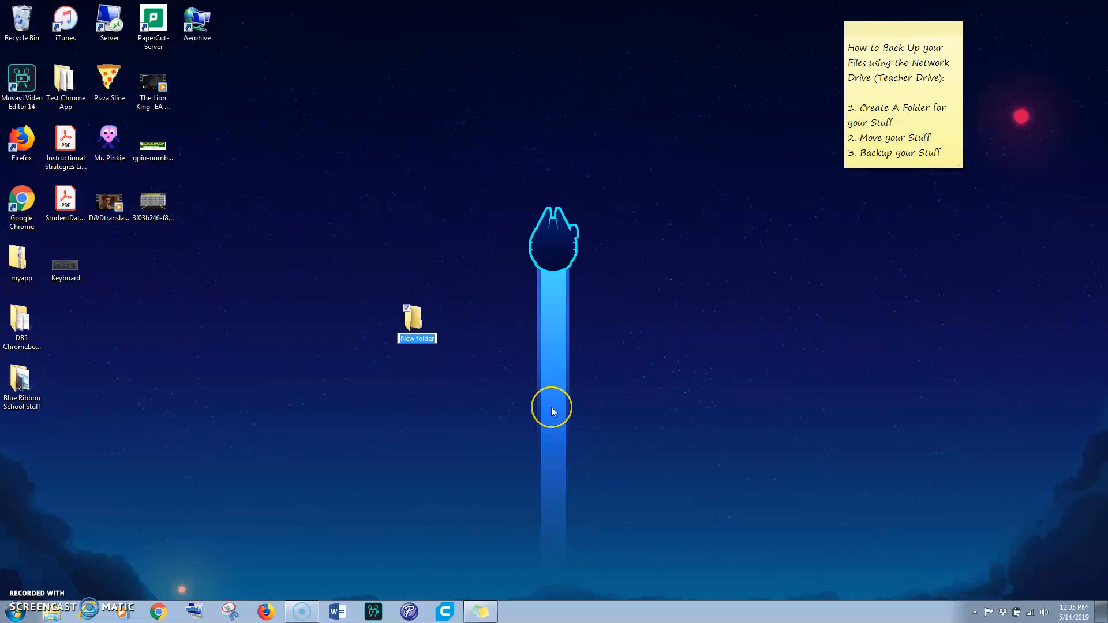
type("Laptop Backup")
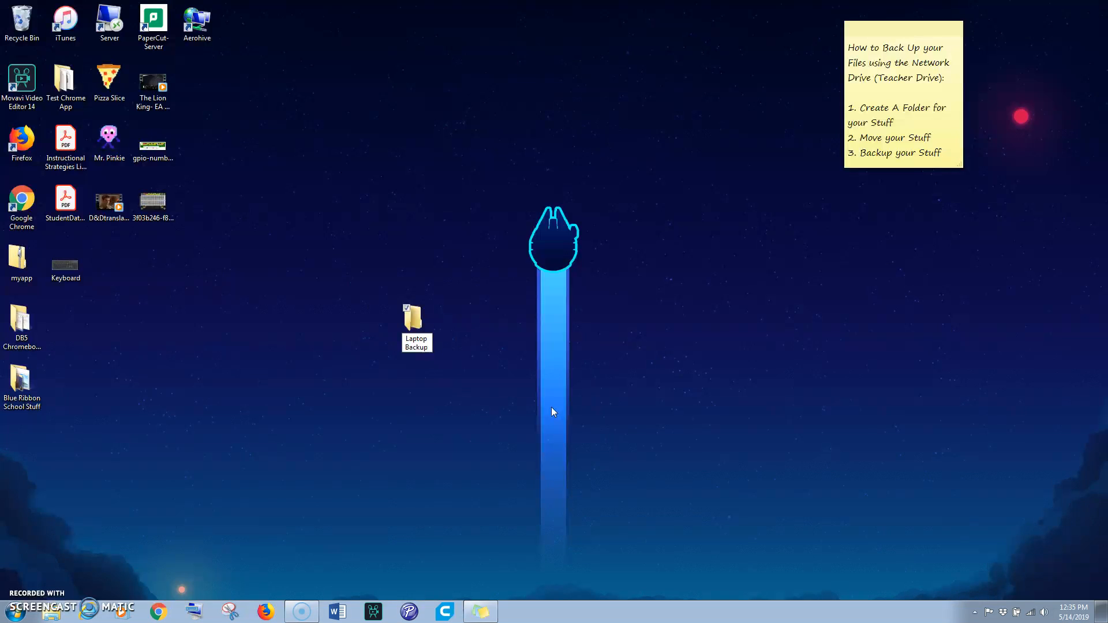
type(" 5")
key("slash")
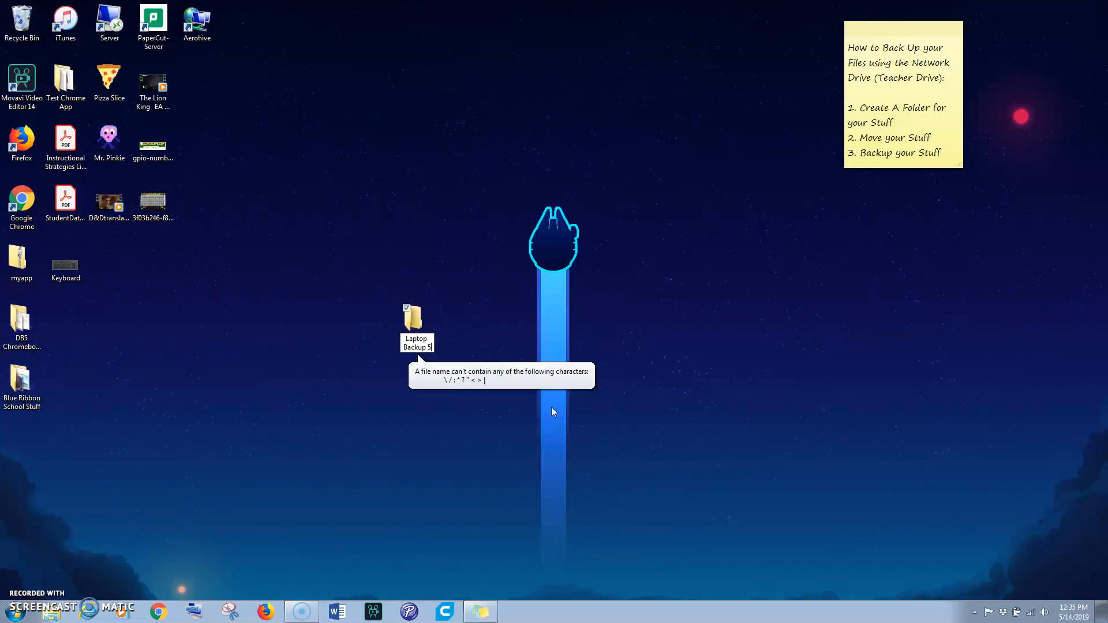
type("-1")
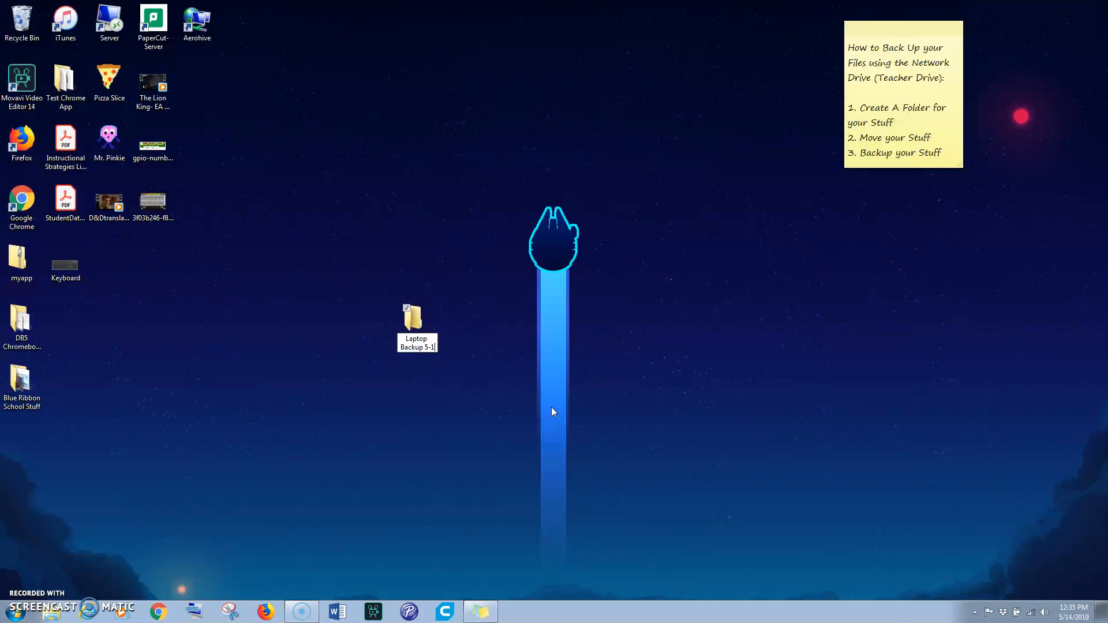
type("4-19")
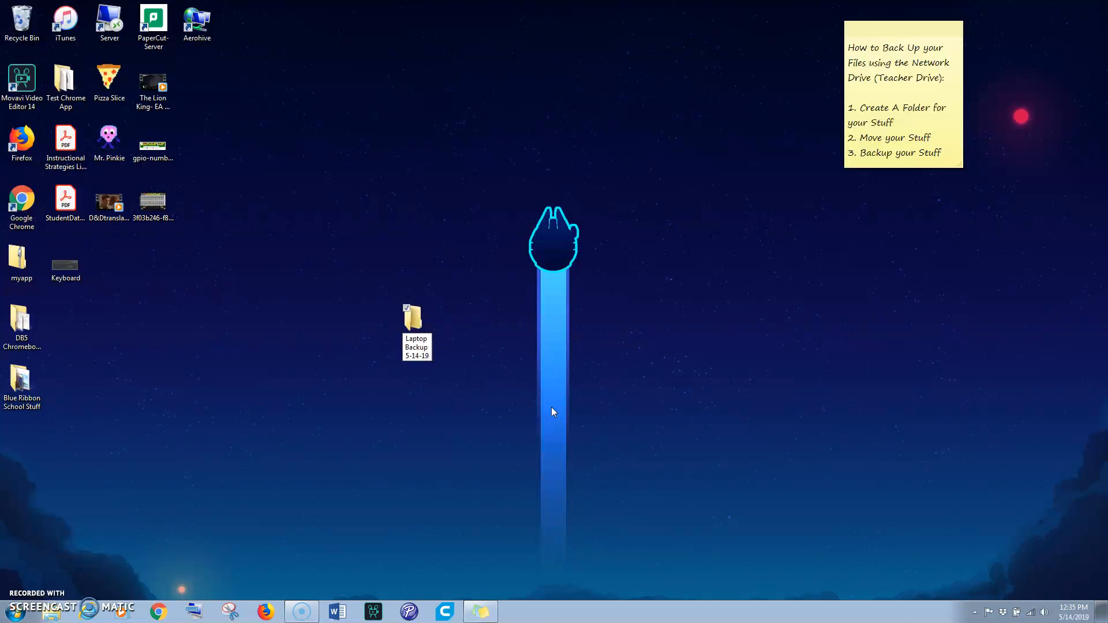
key("Return")
Move the desktop files such as 3f03b246, gpio-numbers, Mr. Pinkie and D&Dtranslategame into the Laptop Backup 5-14-19 folder
left_click_drag(417, 323, 504, 264)
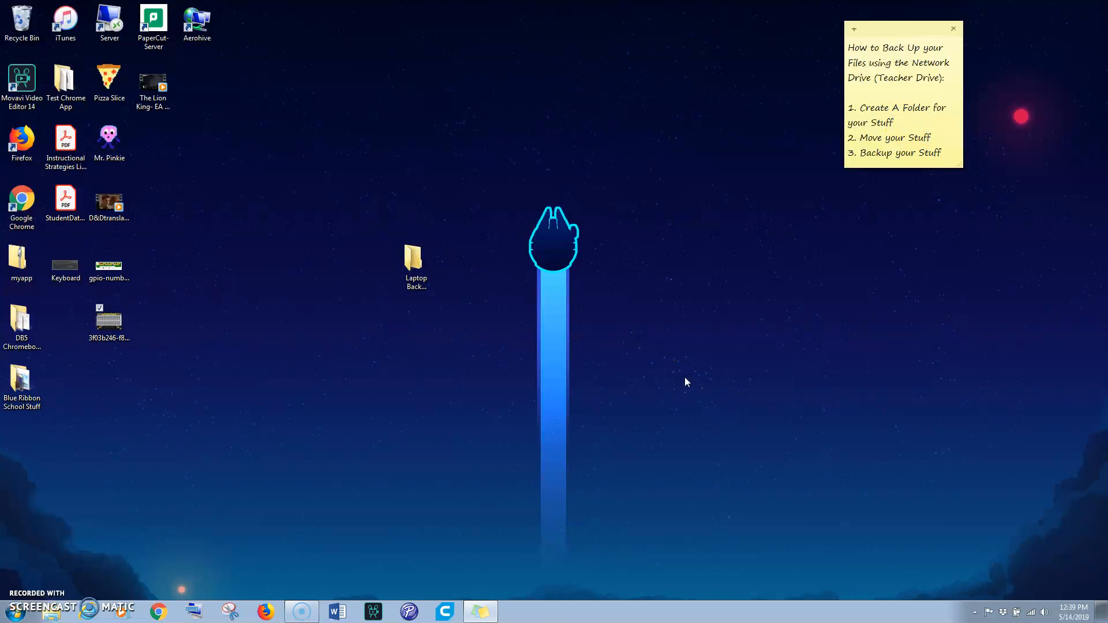
left_click(405, 500)
left_click_drag(117, 326, 415, 263)
left_click_drag(108, 266, 413, 265)
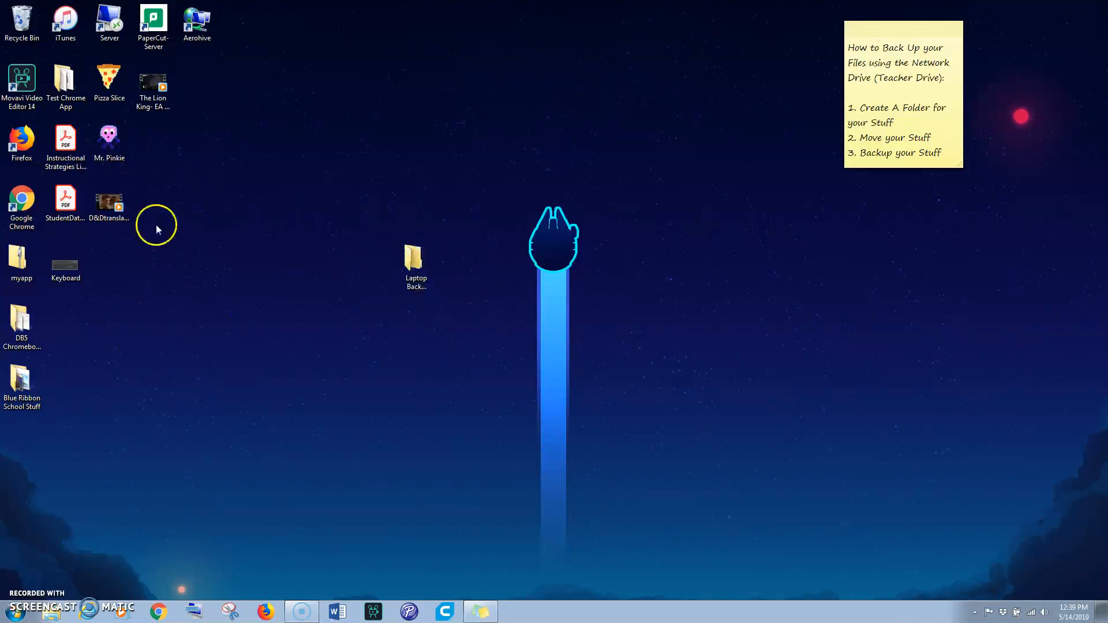
left_click_drag(203, 257, 420, 256)
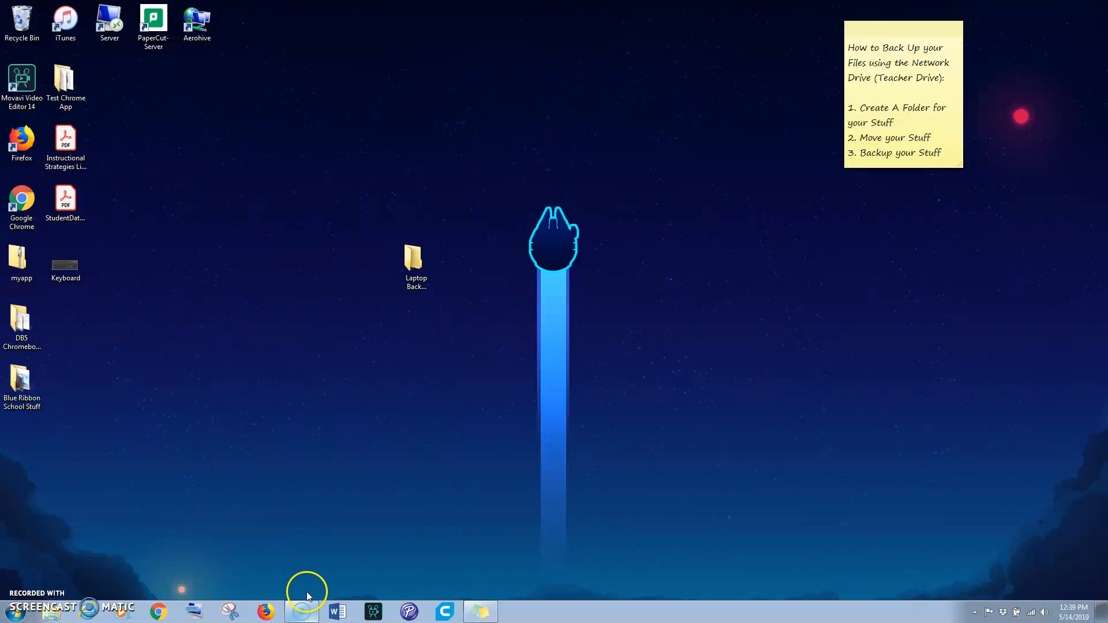
Open the Documents library and move the Sub Plans 2014-15 folder into the desktop backup folder
left_click(51, 617)
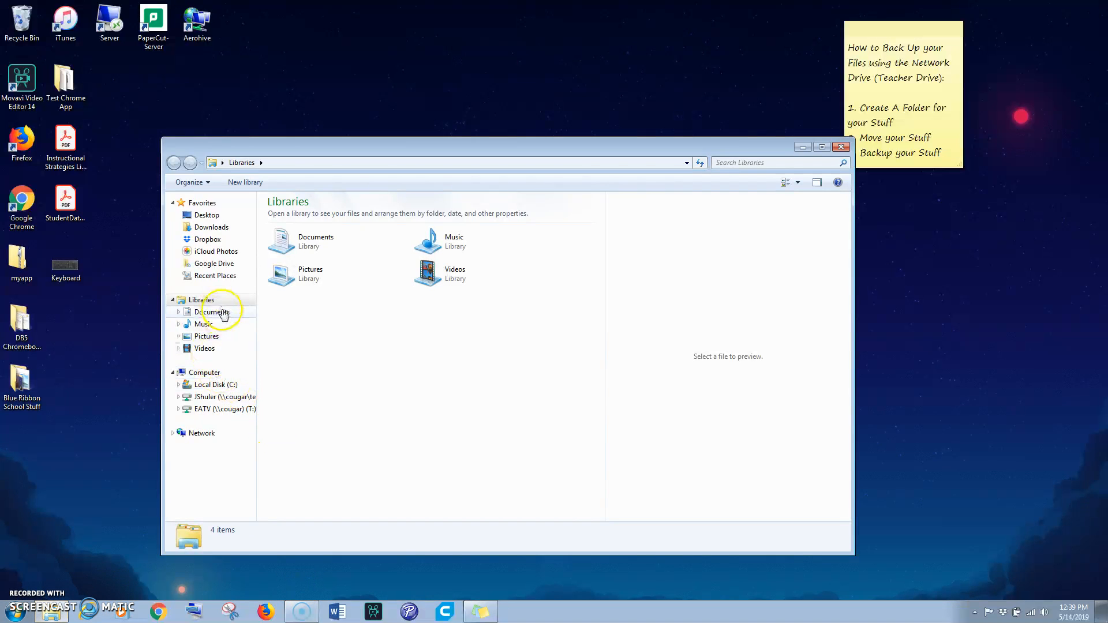
left_click(224, 313)
left_click_drag(853, 292, 757, 292)
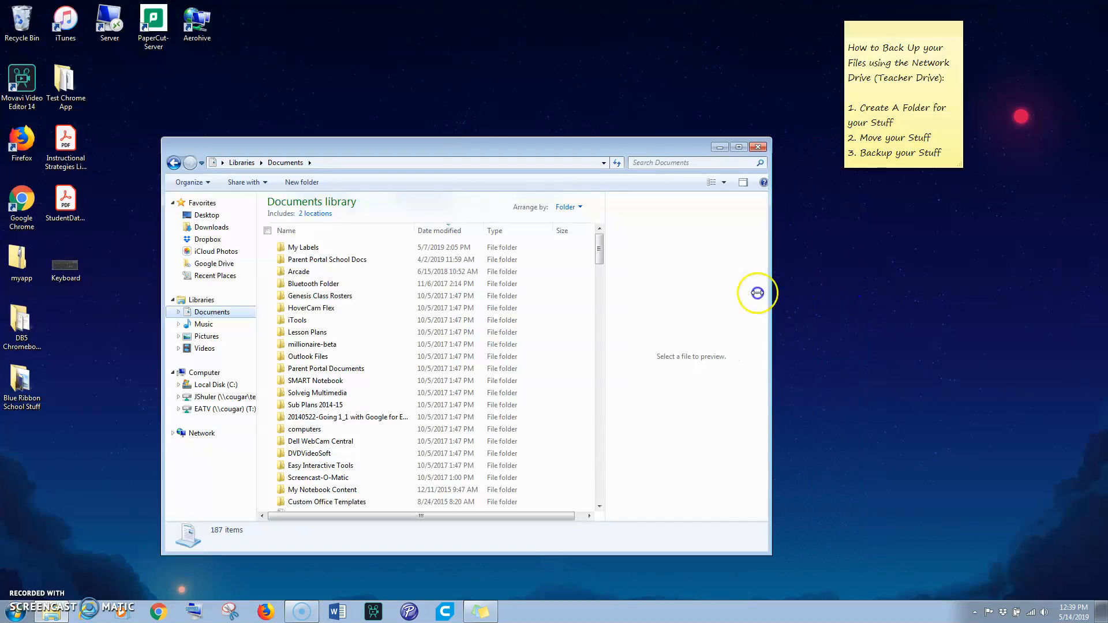
left_click_drag(459, 149, 789, 168)
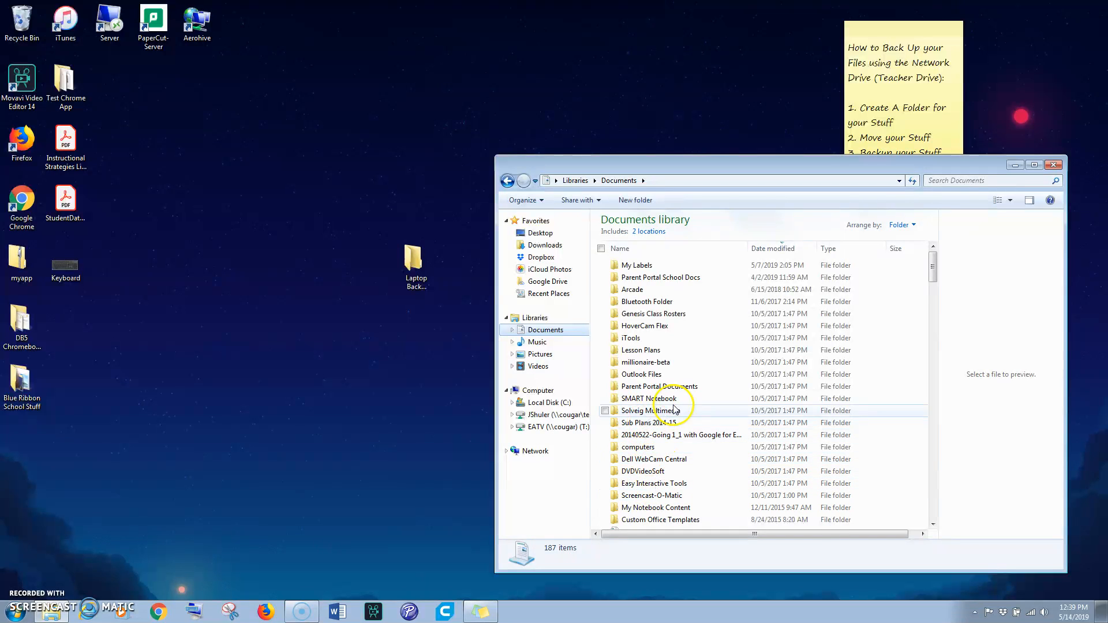
left_click_drag(648, 423, 415, 261)
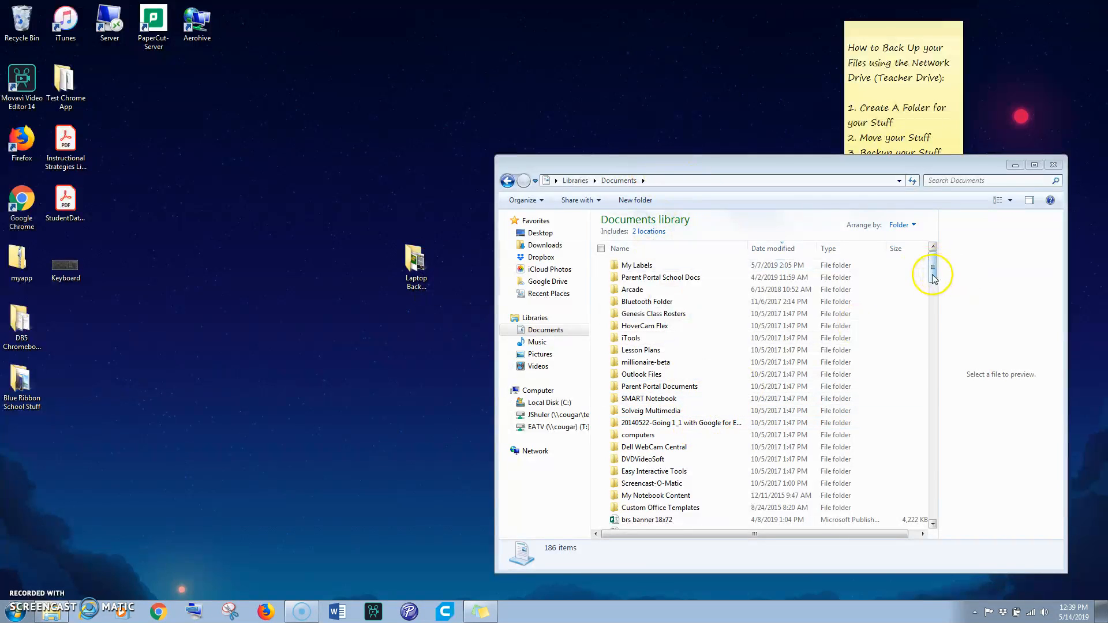
Copy the Chewbacca image from the Documents library and paste it into the Laptop Backup 5-14-19 folder
left_click_drag(933, 276, 935, 299)
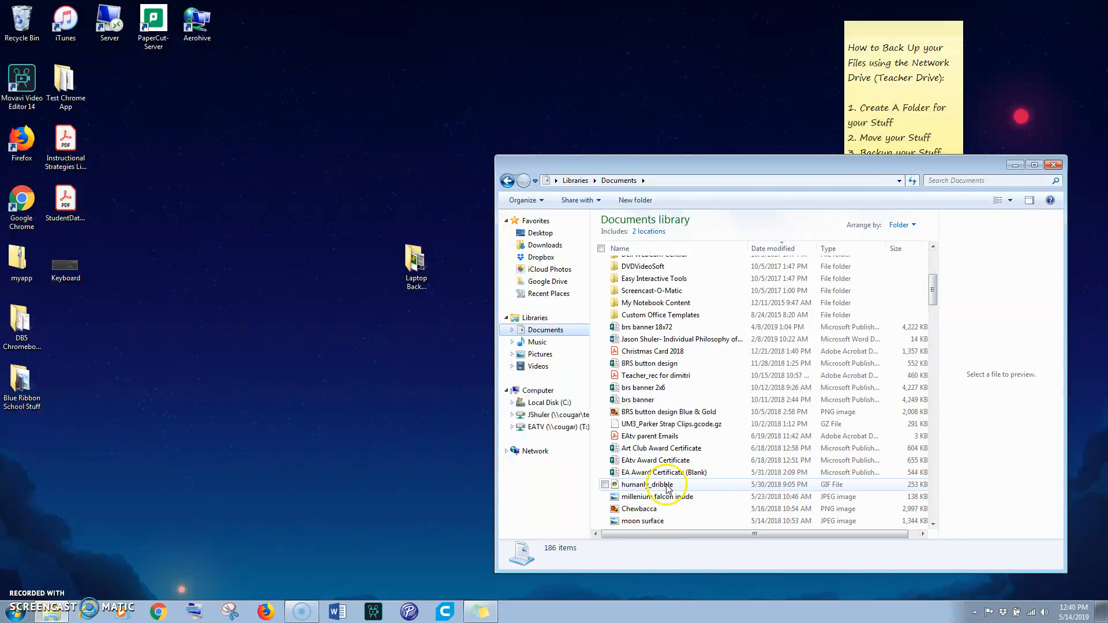
left_click(645, 510)
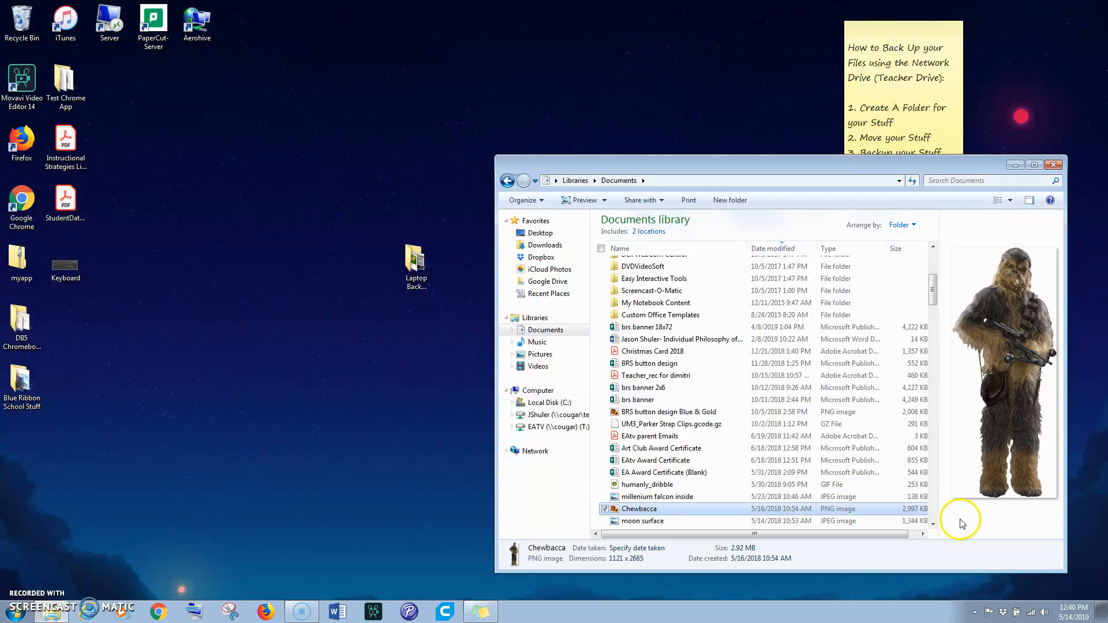
left_click_drag(597, 159, 571, 50)
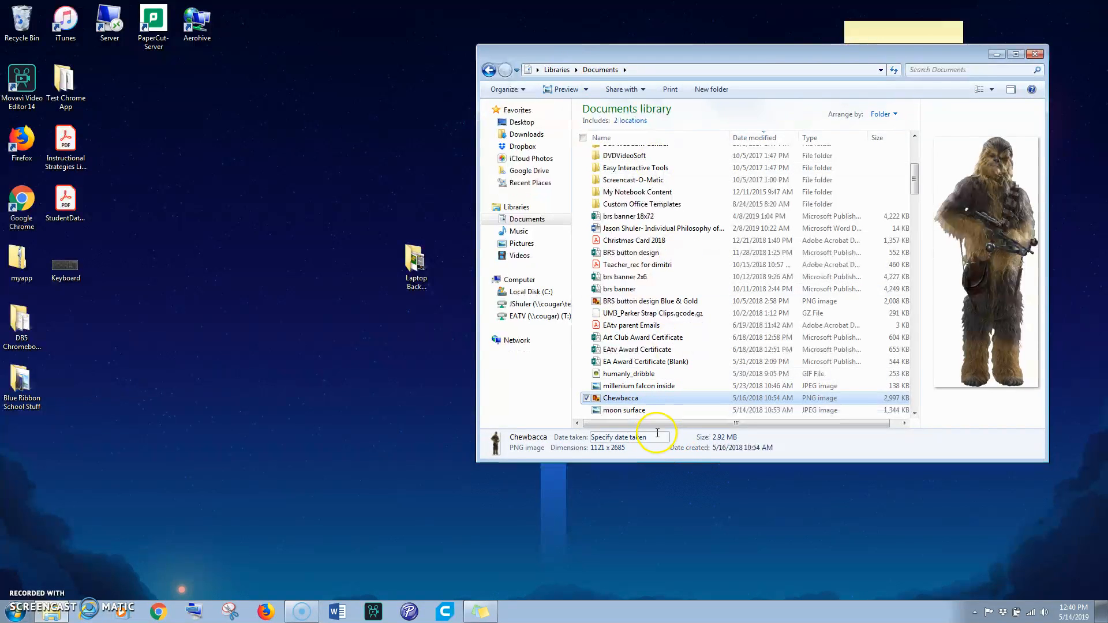
right_click(623, 399)
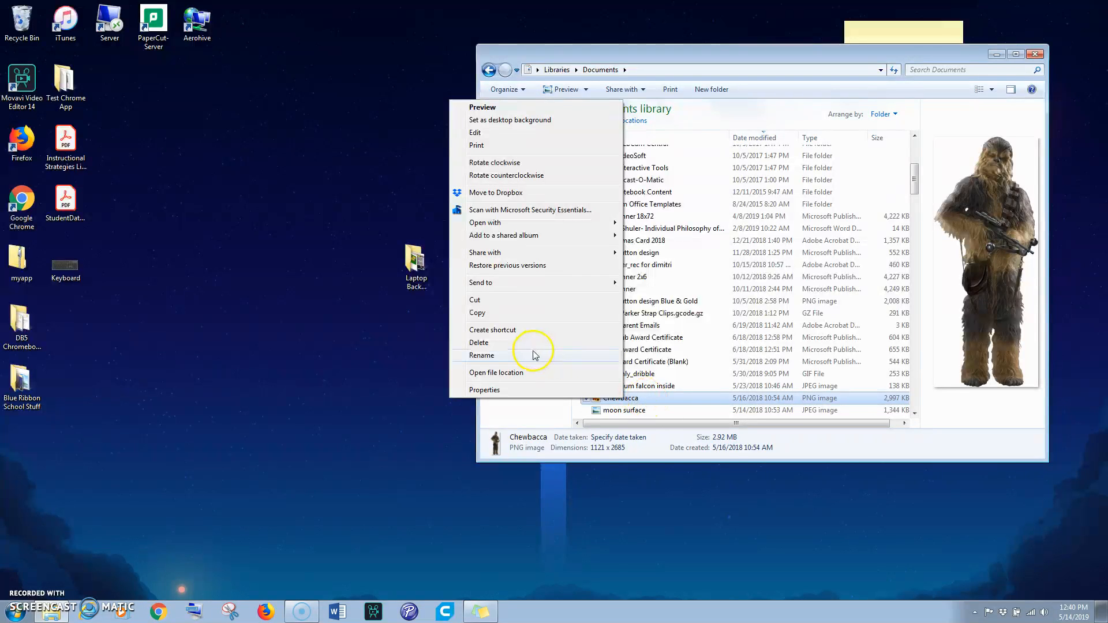
left_click(485, 313)
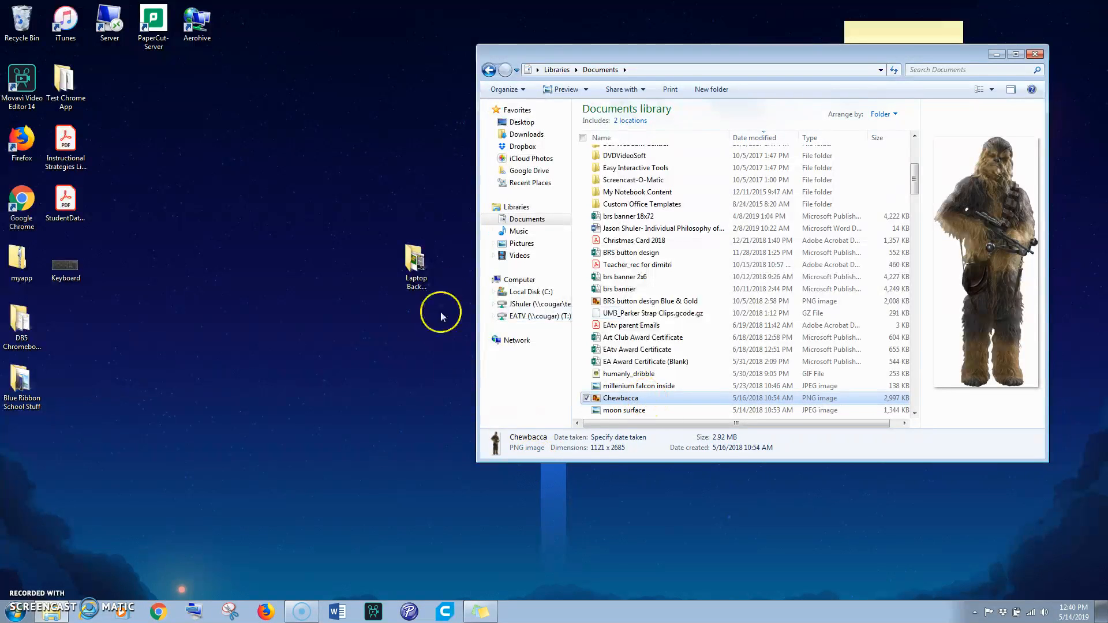
left_click(415, 264)
double_click(414, 264)
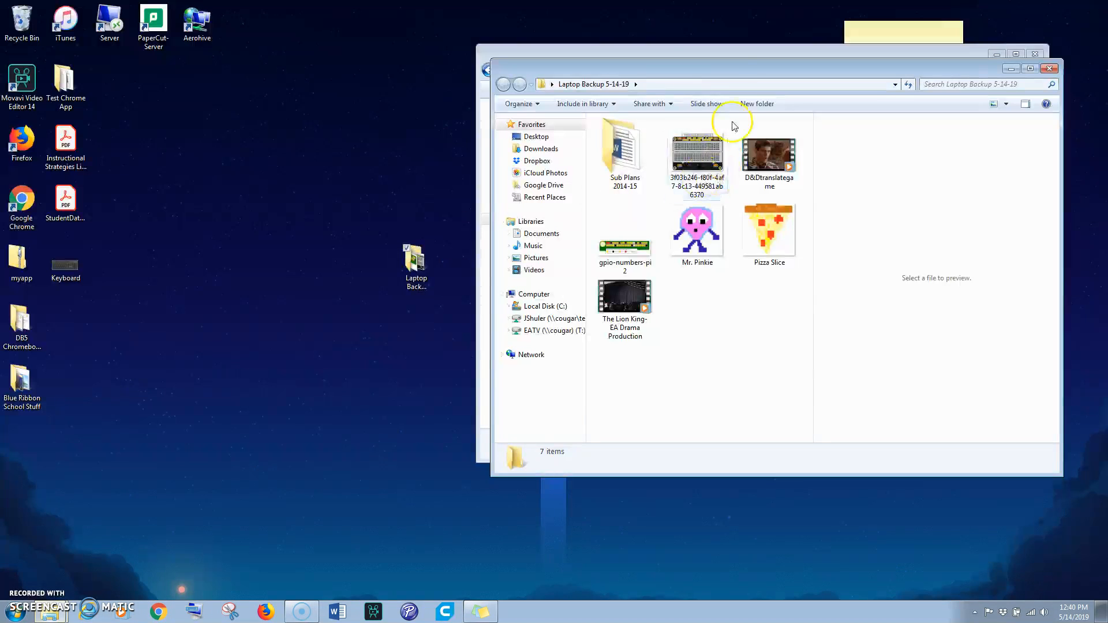
left_click_drag(717, 67, 348, 68)
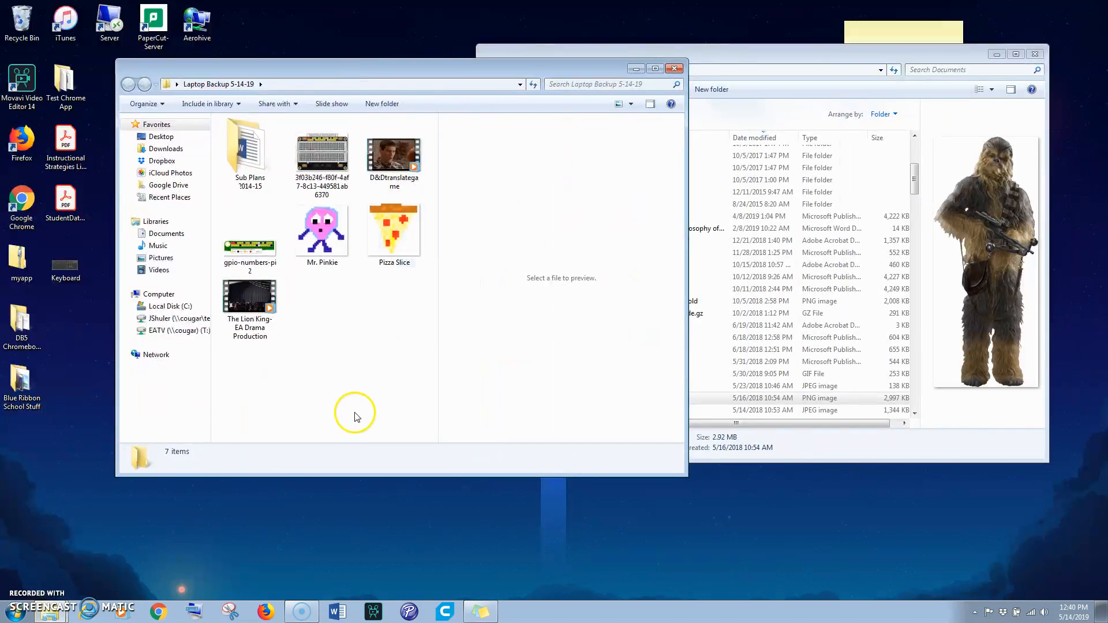
right_click(322, 341)
left_click(254, 424)
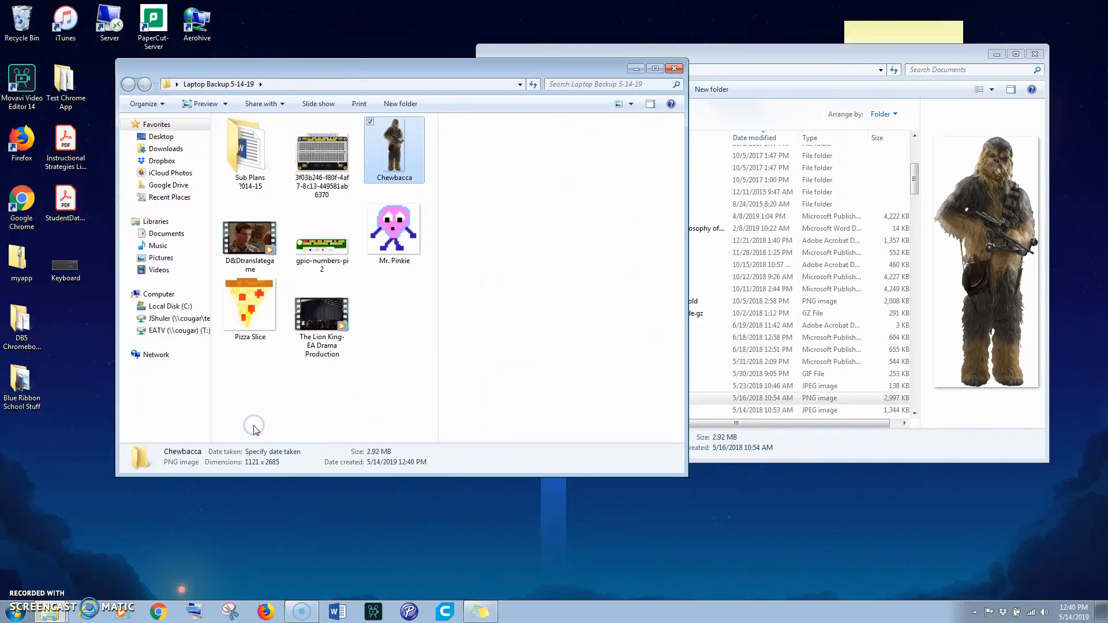
Close the Laptop Backup 5-14-19 folder window
left_click_drag(391, 73, 361, 149)
left_click(806, 399)
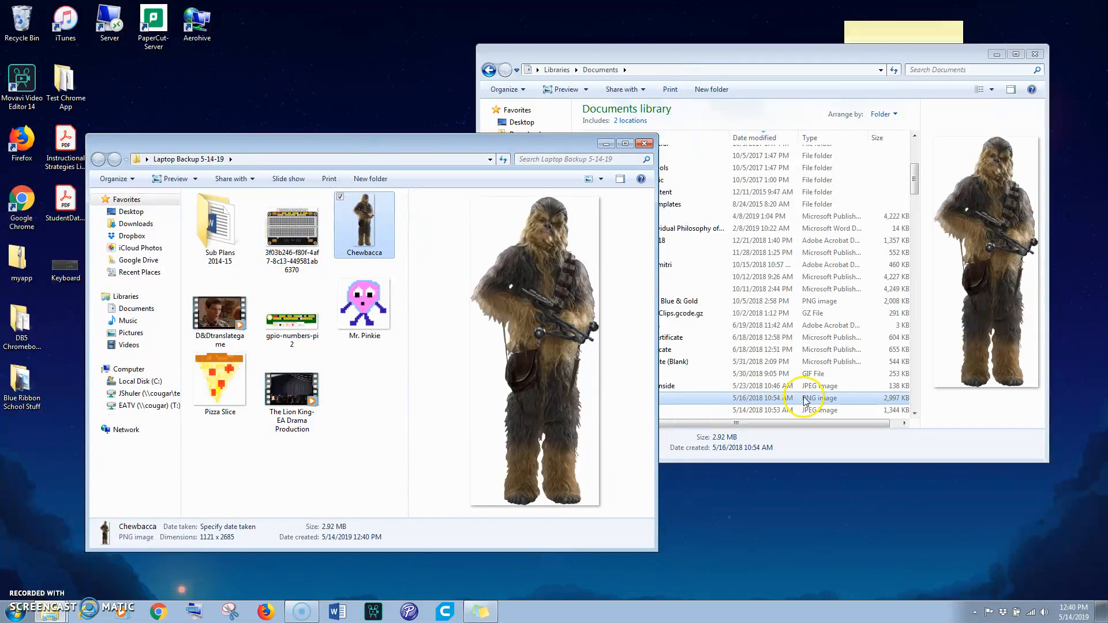
left_click(644, 143)
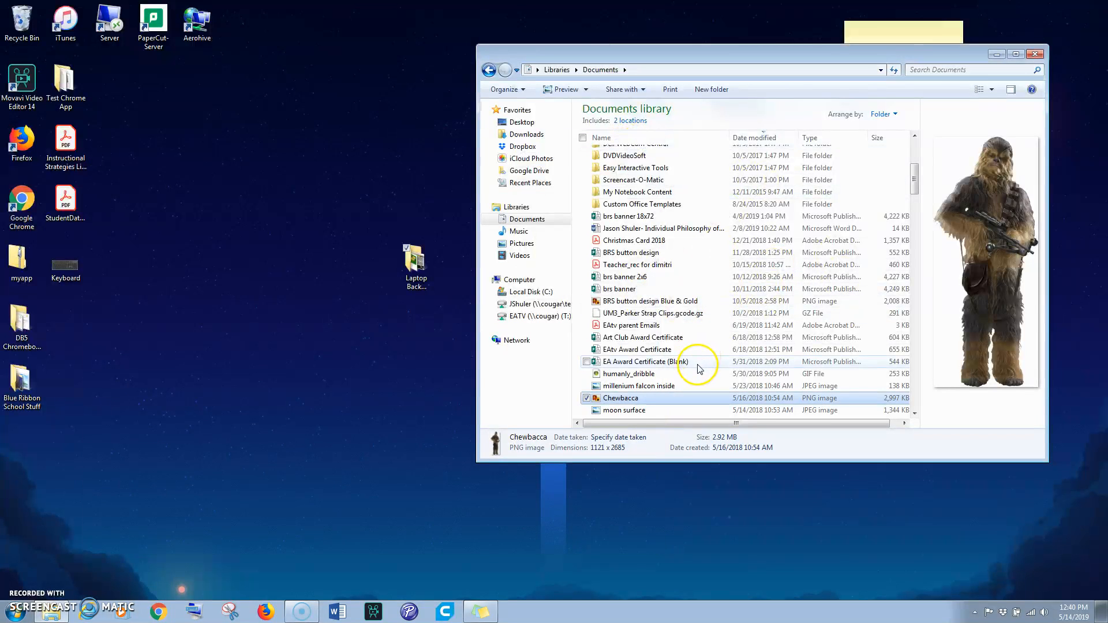
Copy the My Notebook Content folder from Documents and paste it into the Laptop Backup 5-14-19 folder
left_click(621, 195)
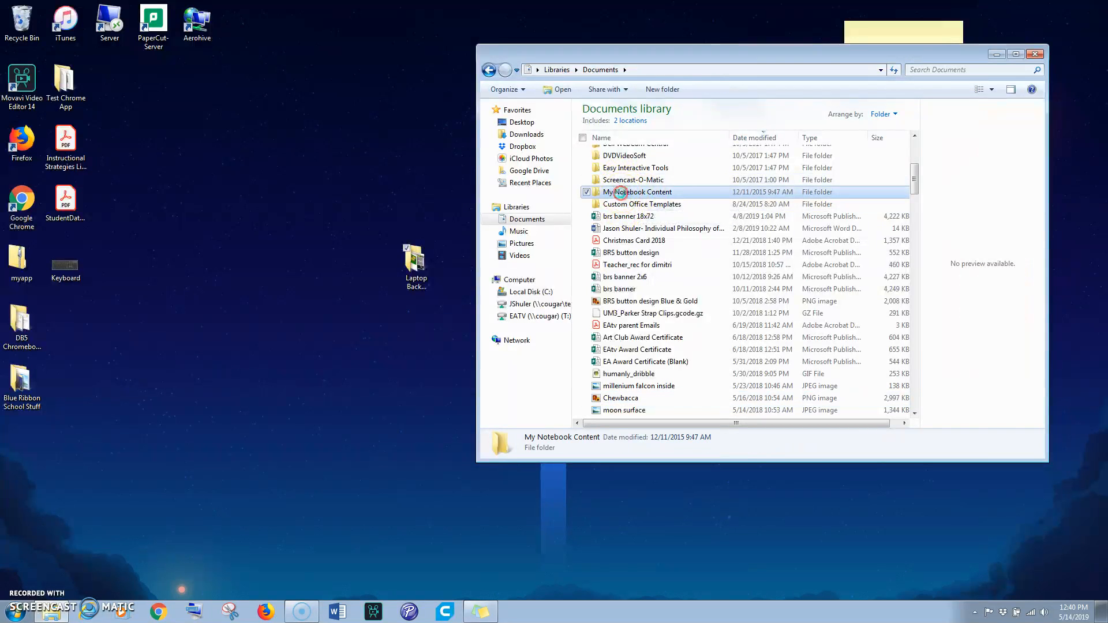
right_click(622, 196)
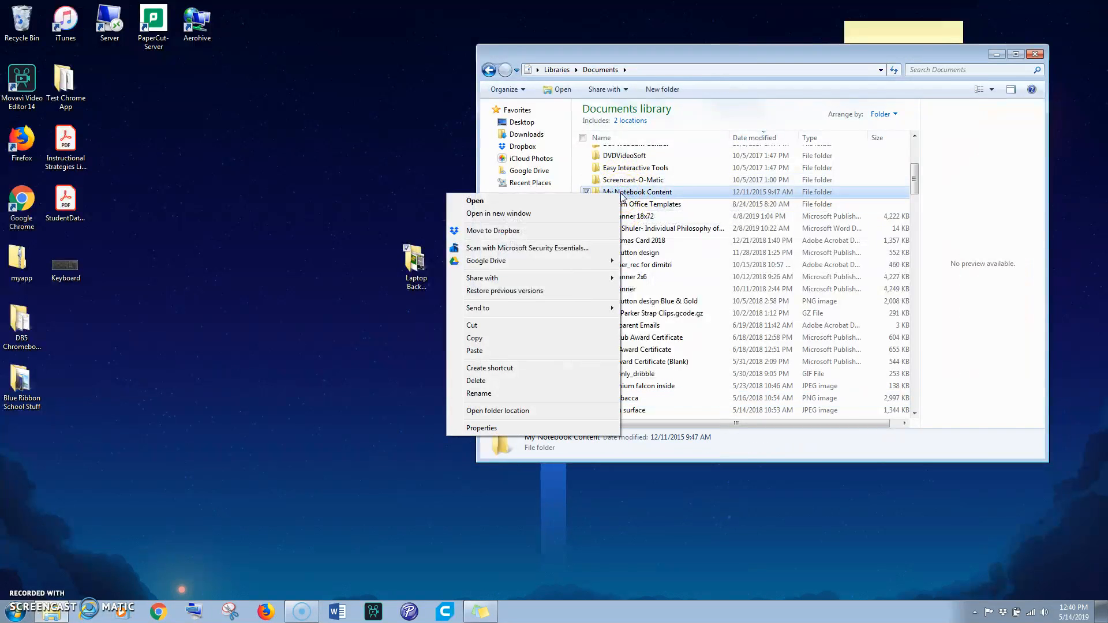
left_click(542, 338)
double_click(416, 263)
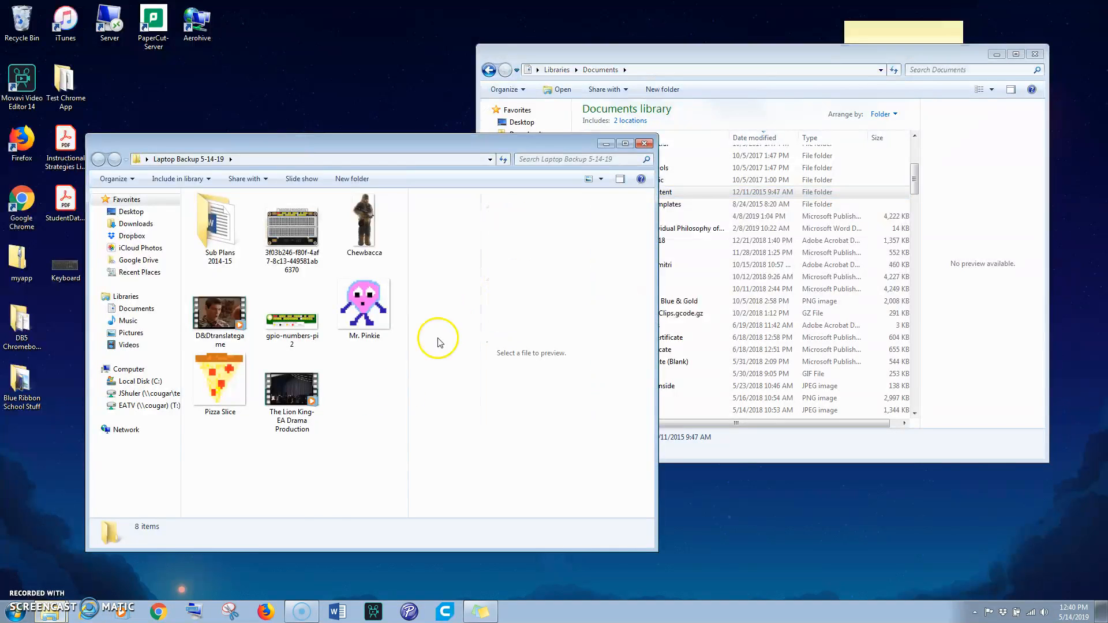
right_click(312, 490)
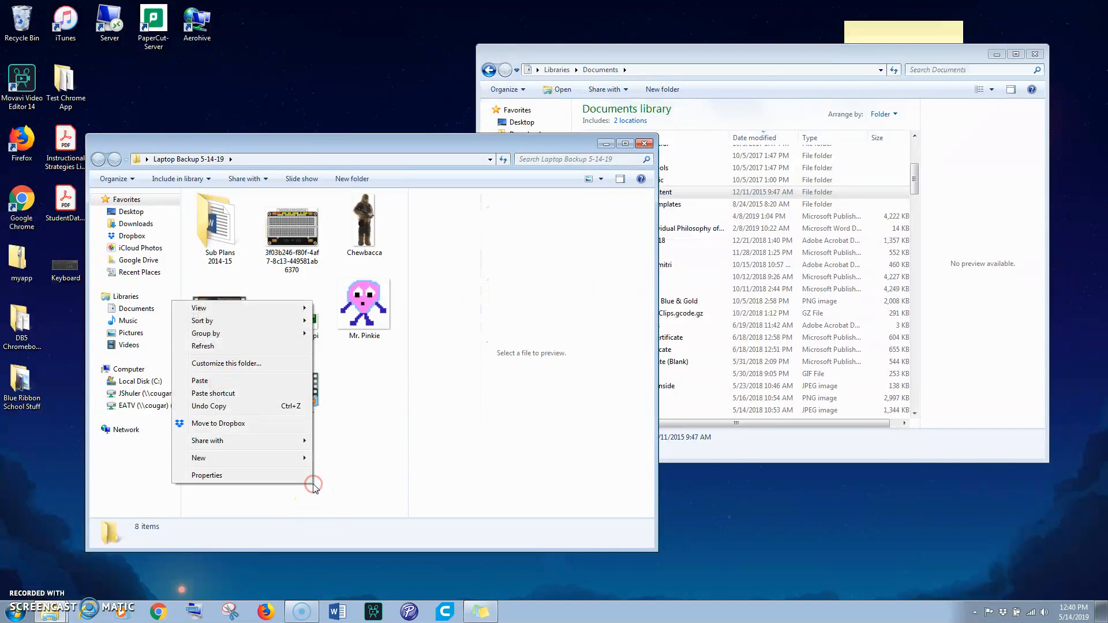
left_click(218, 385)
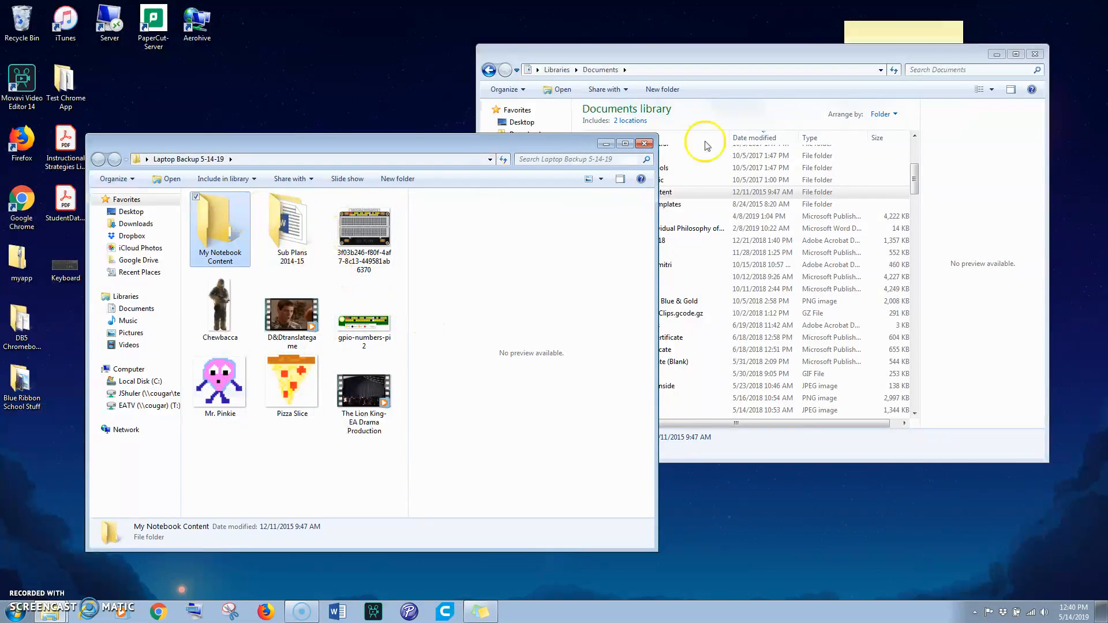
Close the backup folder window and browse to the Music library
left_click(645, 143)
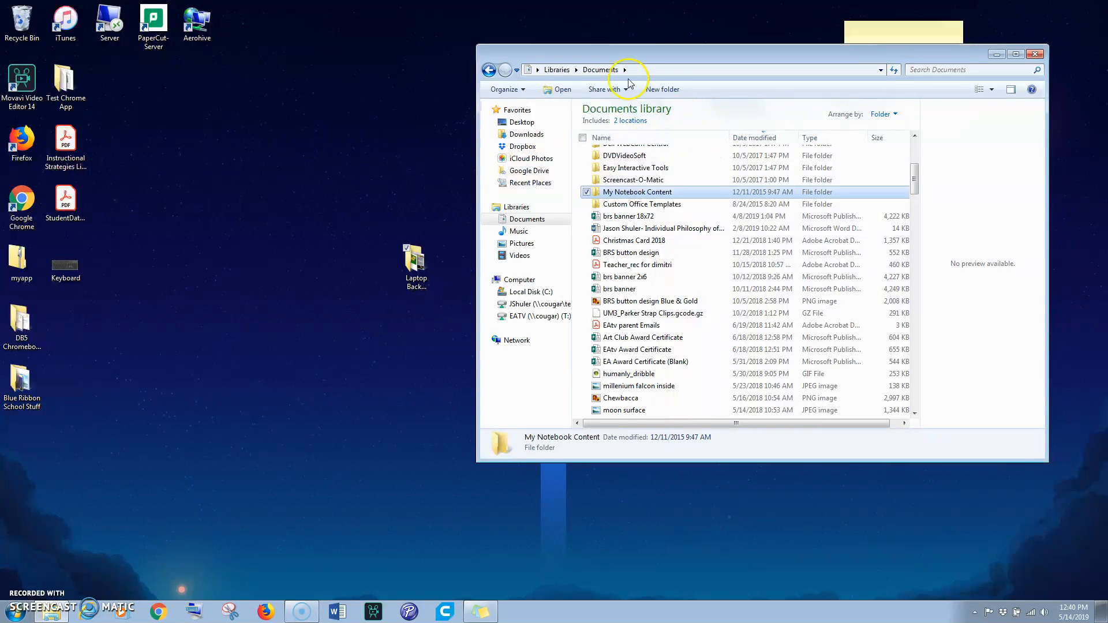
left_click_drag(660, 57, 520, 132)
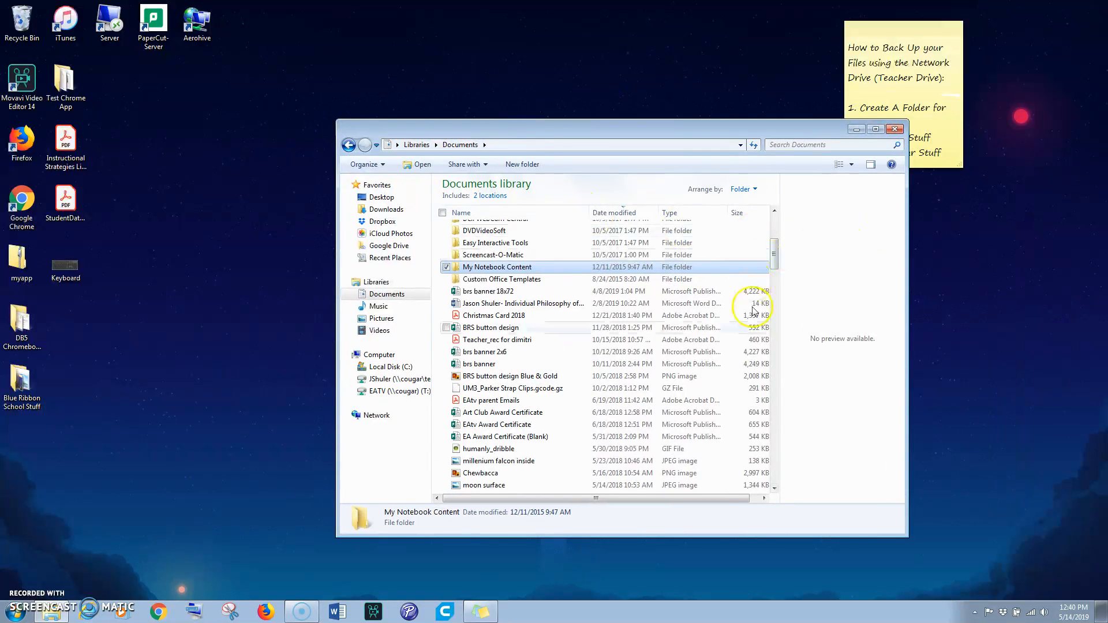
left_click(378, 306)
left_click_drag(497, 128, 644, 90)
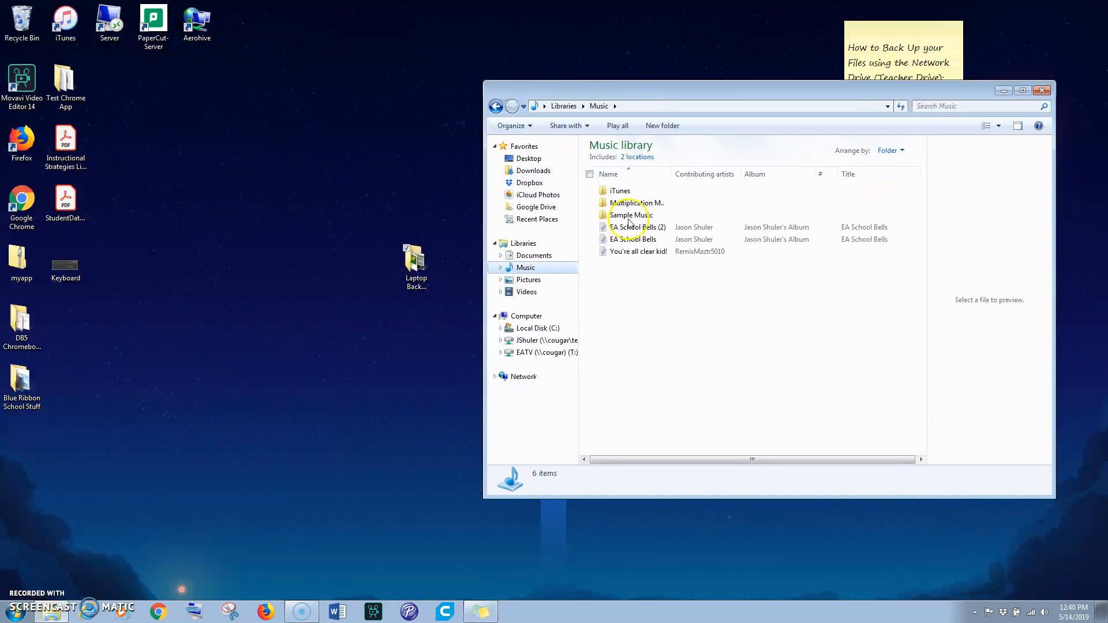
Move the Movie Pitch Project- Buttons video from the Videos library into the backup folder and close the Explorer window
left_click(526, 292)
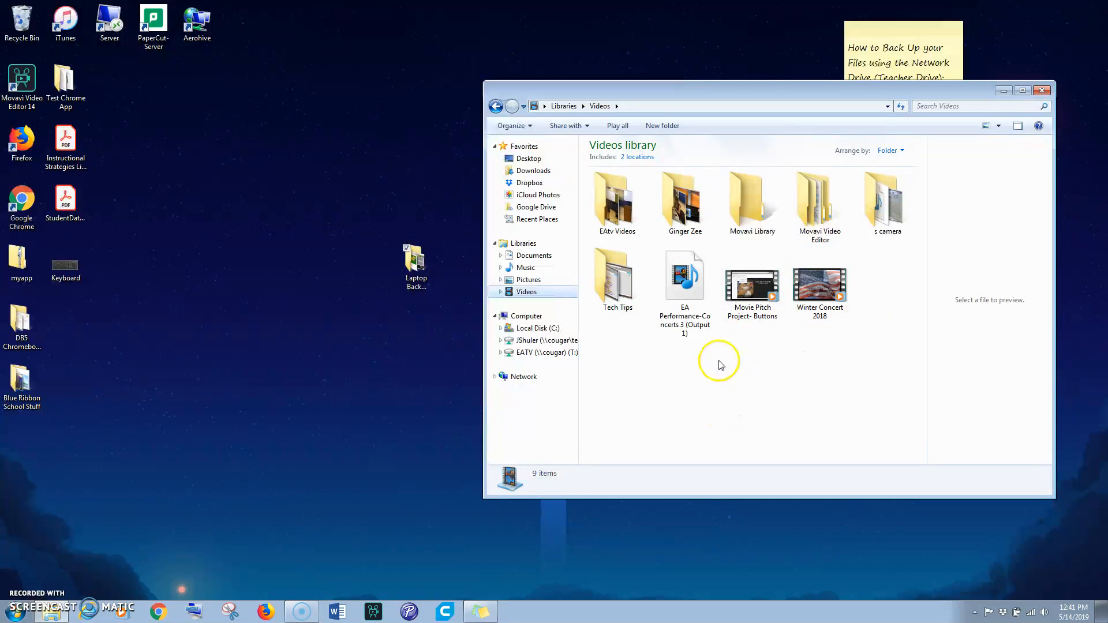
left_click(754, 290)
left_click_drag(753, 291, 416, 267)
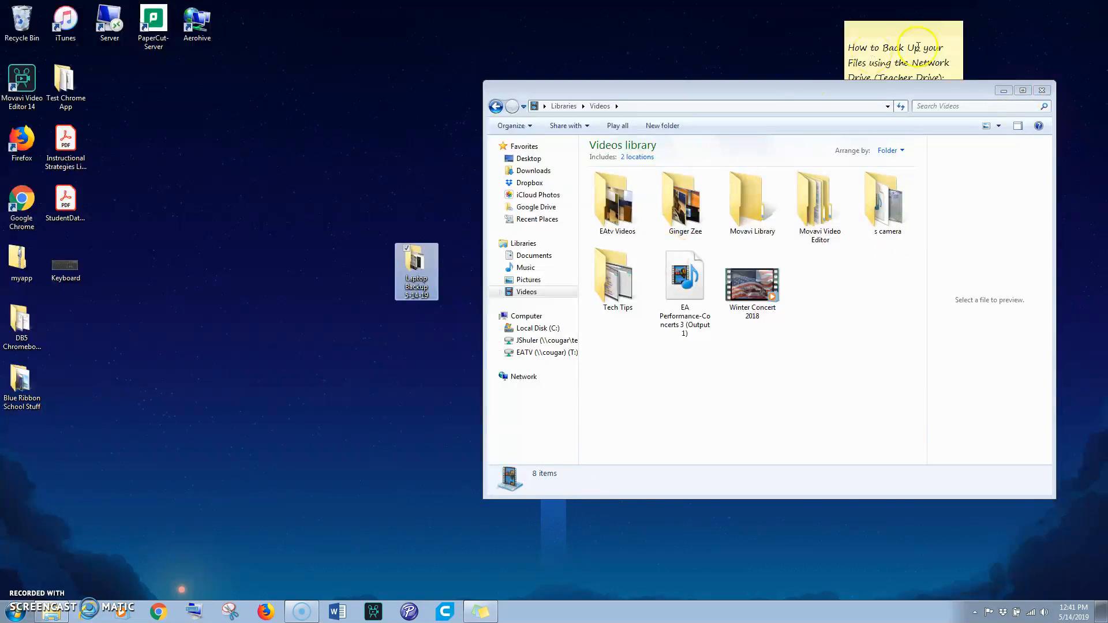
left_click(1045, 90)
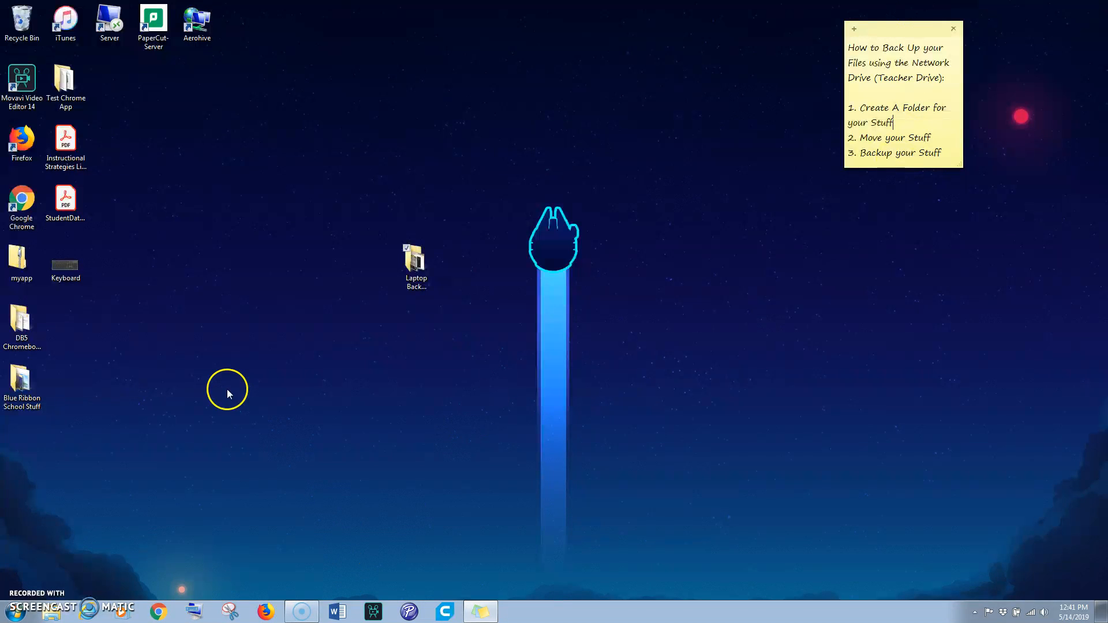
left_click_drag(419, 263, 506, 322)
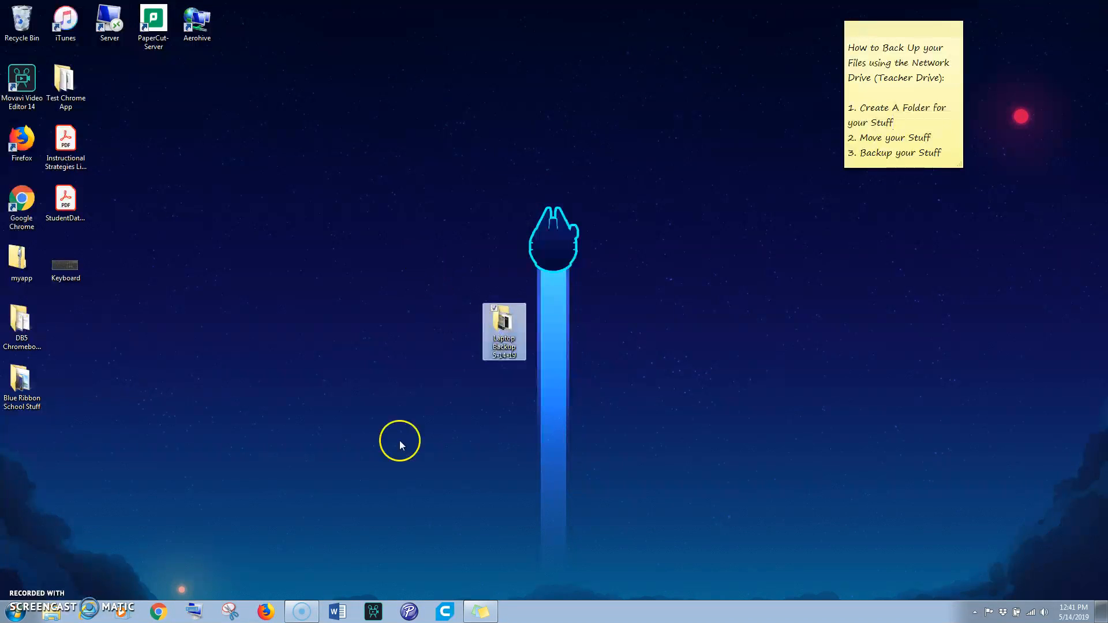
left_click(52, 615)
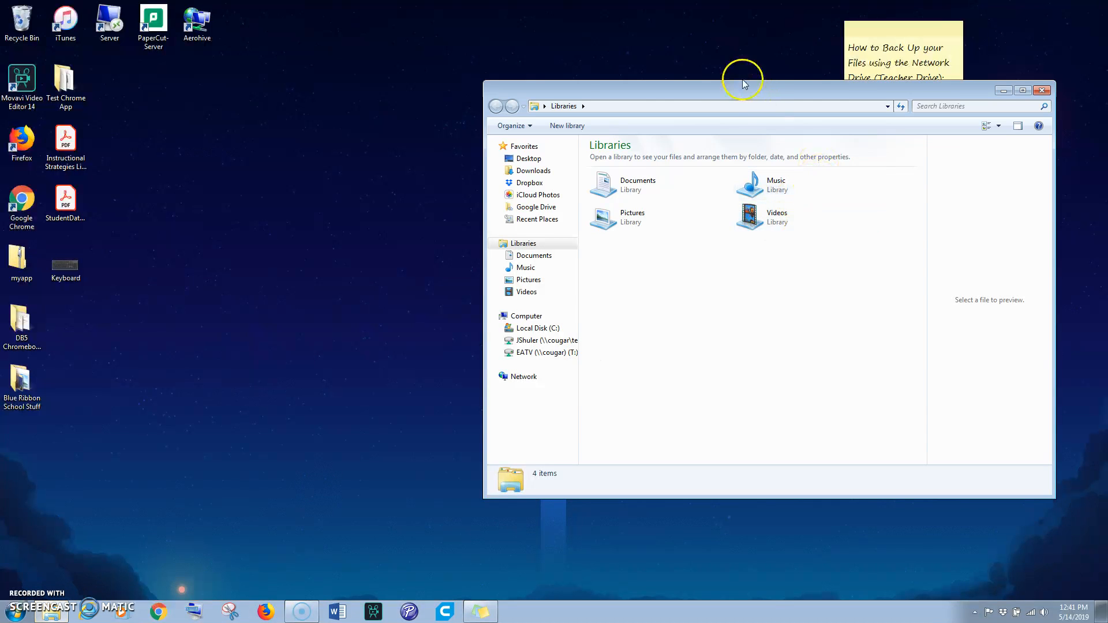
left_click_drag(745, 89, 381, 154)
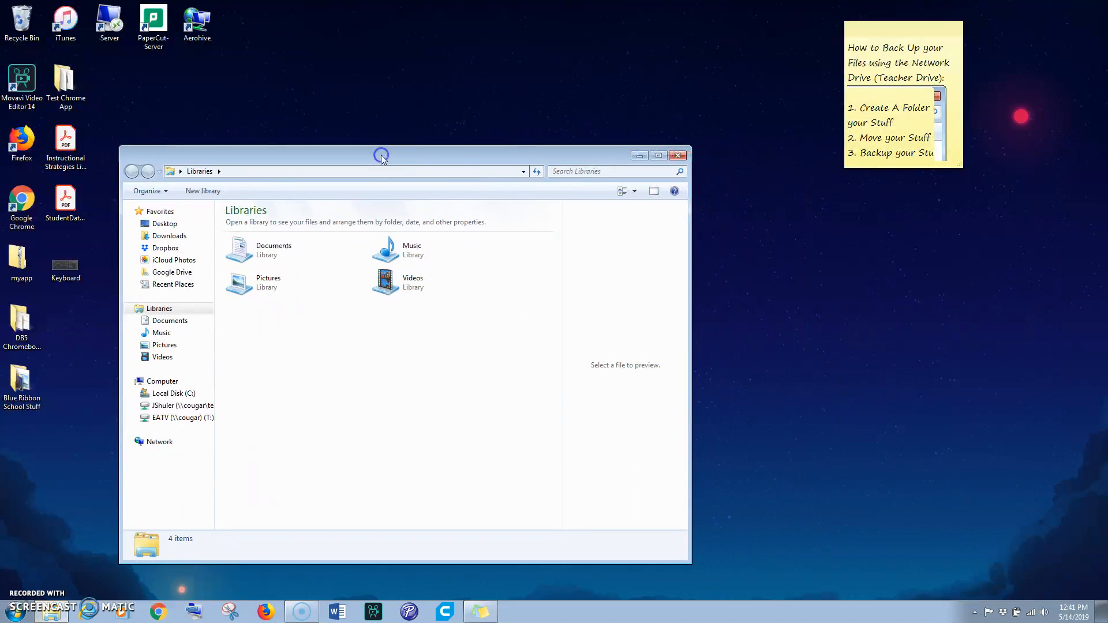
left_click(165, 382)
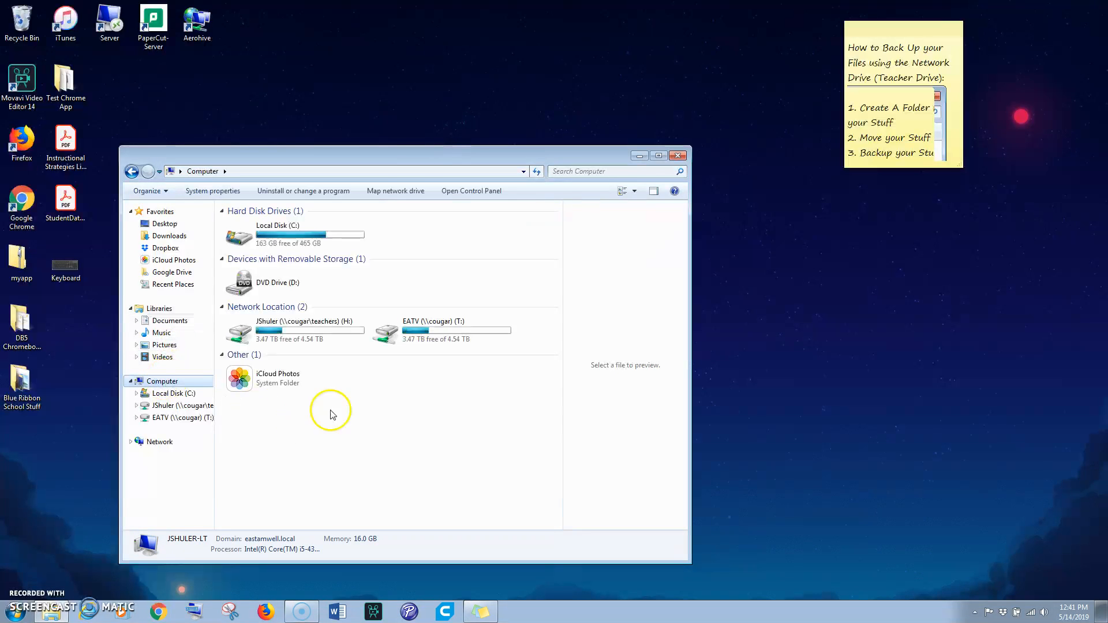
left_click_drag(423, 159, 383, 127)
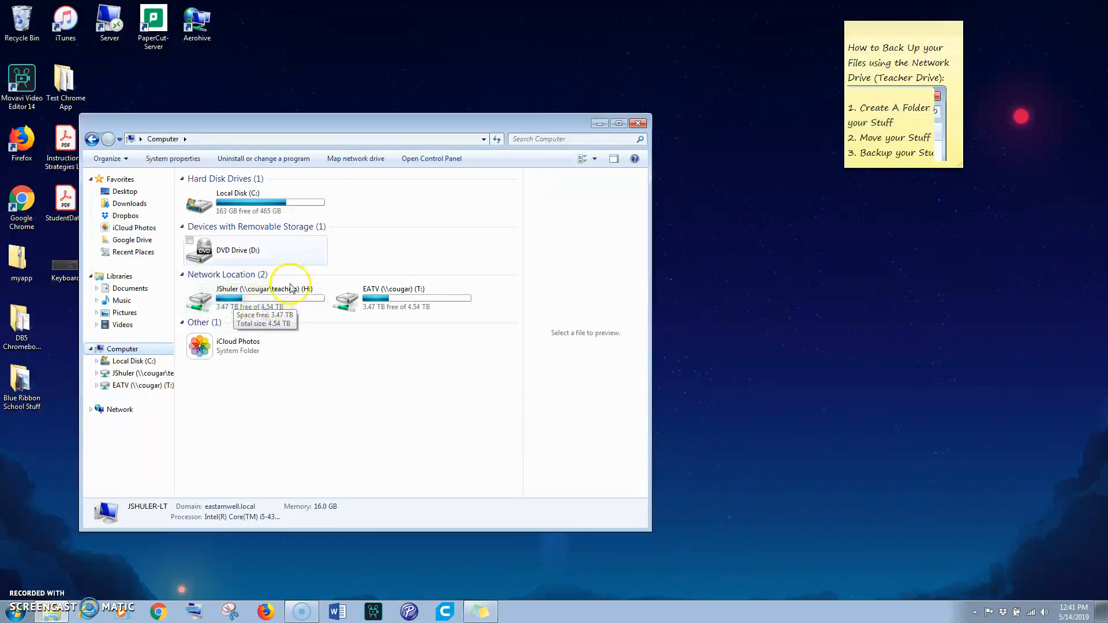
left_click_drag(652, 178, 529, 177)
left_click_drag(363, 124, 357, 121)
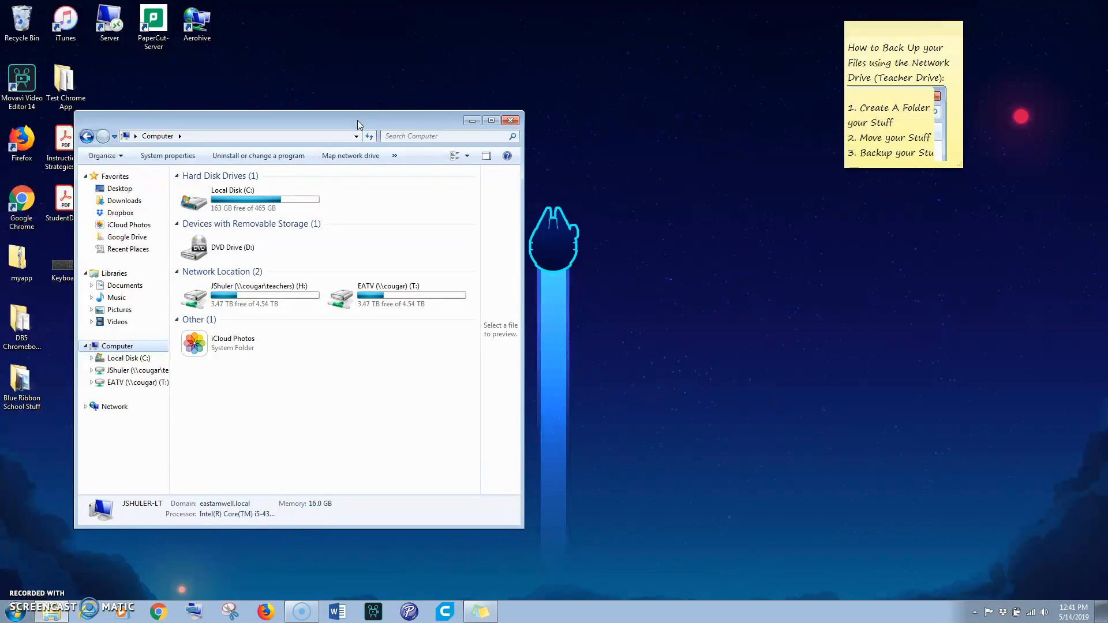
left_click_drag(416, 117, 387, 111)
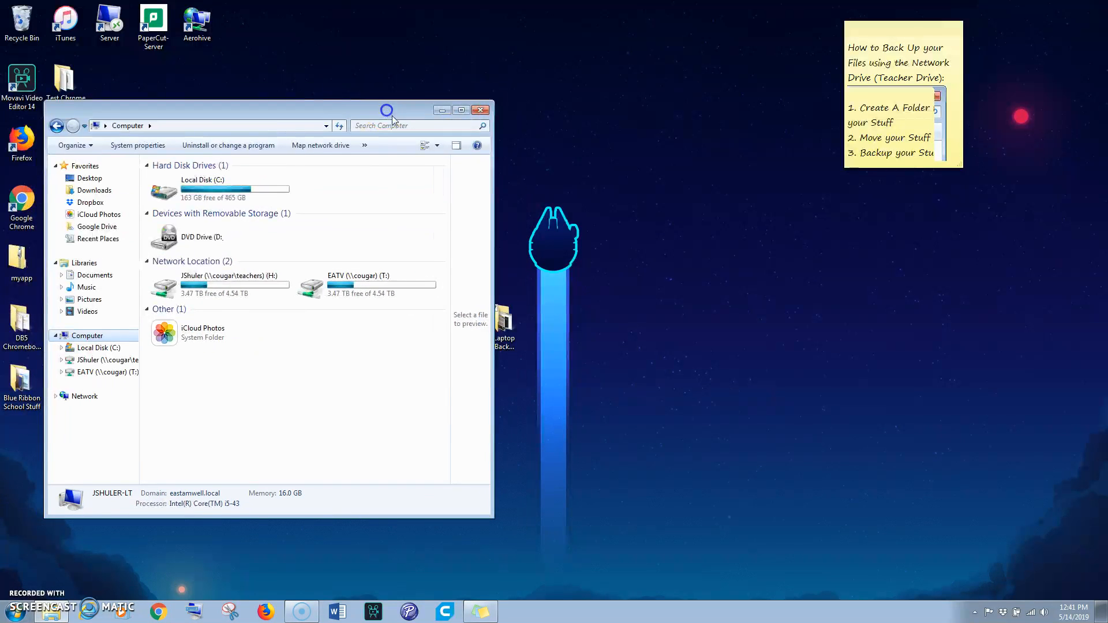
left_click_drag(505, 317, 749, 328)
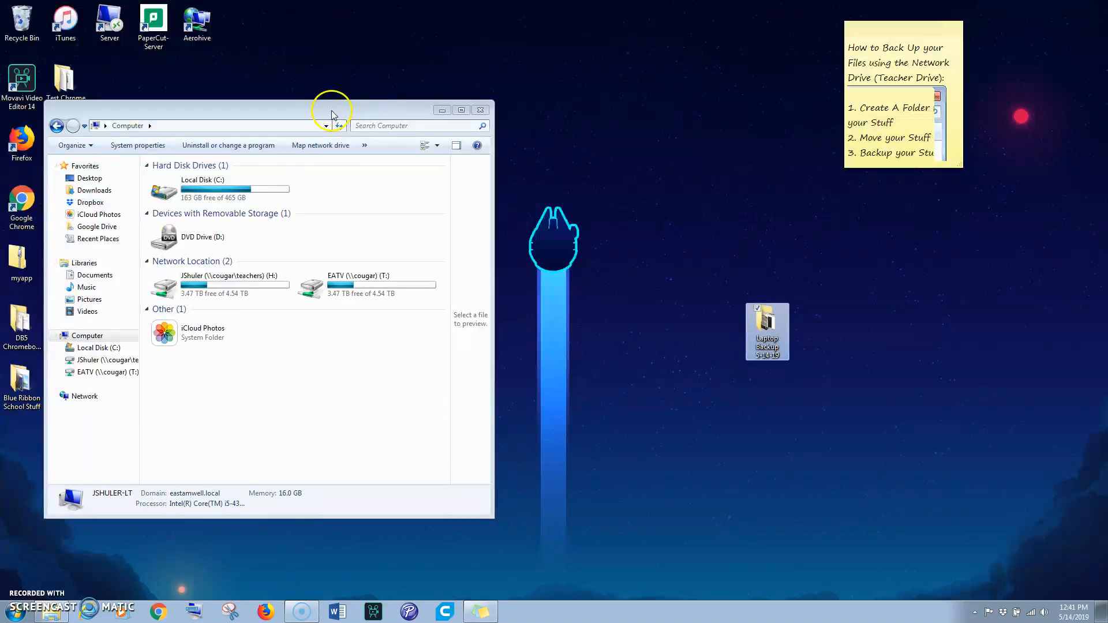
left_click_drag(329, 111, 453, 106)
left_click_drag(772, 332, 797, 408)
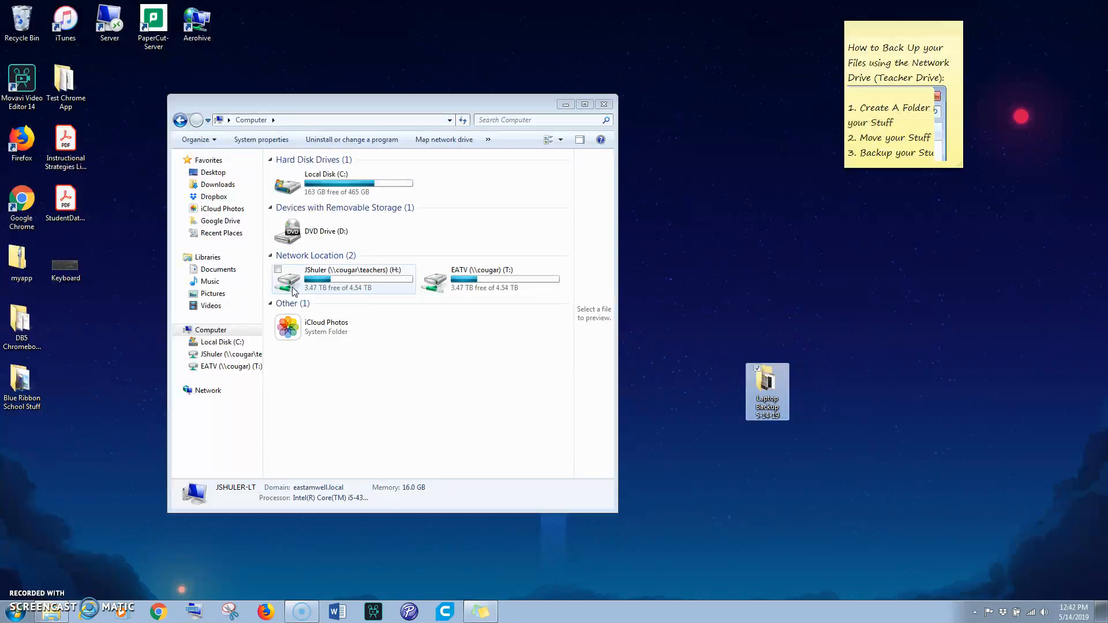
left_click_drag(774, 386, 314, 283)
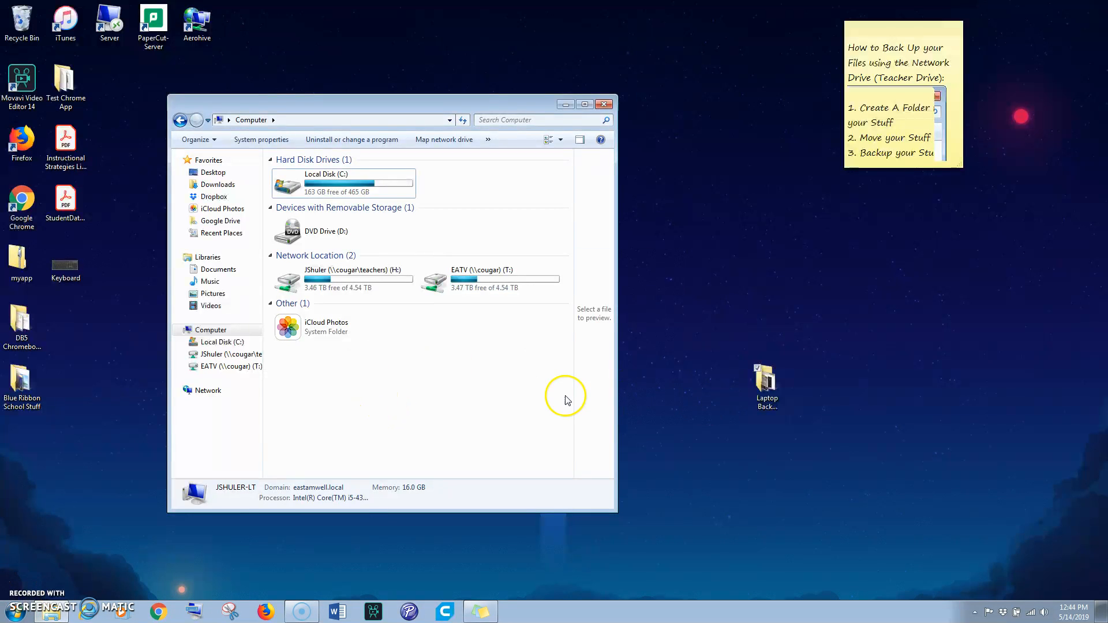
Open the Laptop Backup 5-14-19 folder on the H: drive and examine its copied contents
double_click(294, 285)
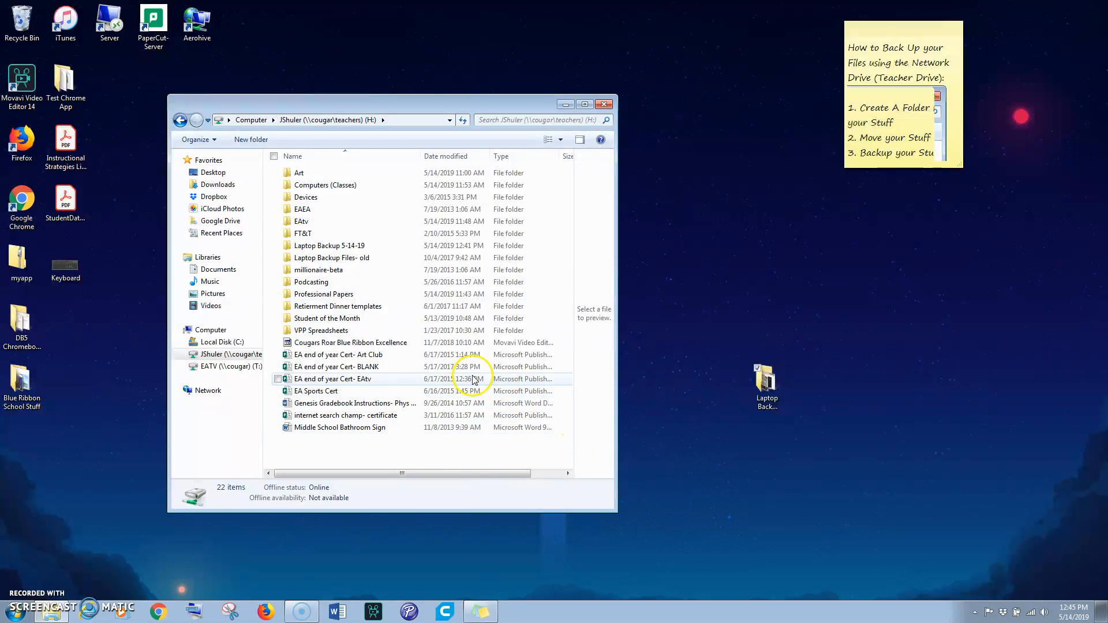
double_click(316, 247)
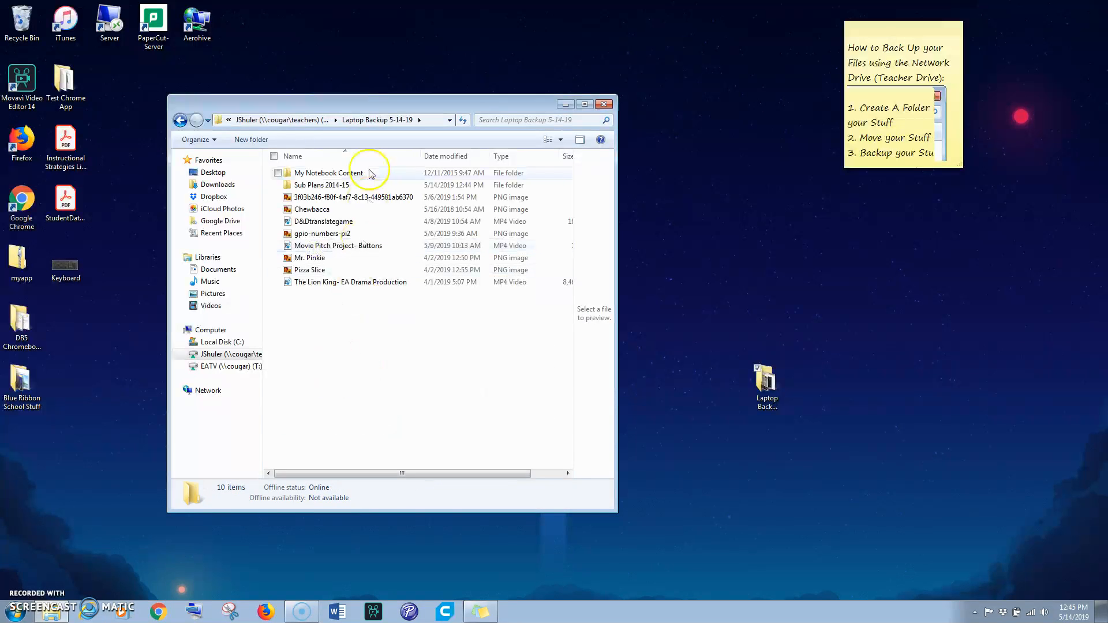
left_click(314, 210)
left_click_drag(616, 288, 712, 288)
left_click(326, 187)
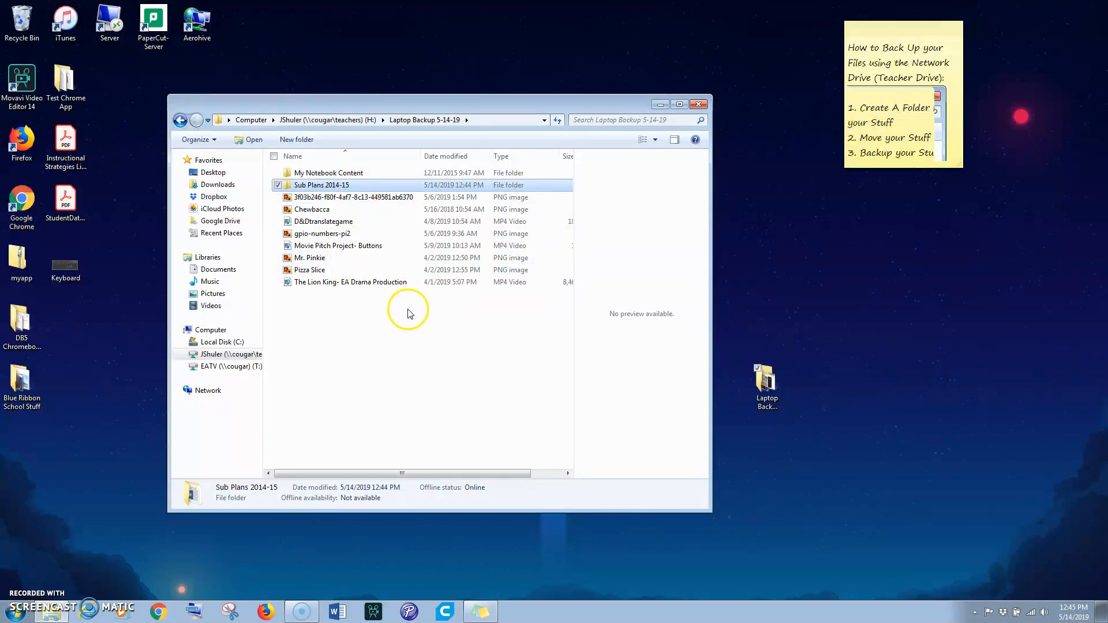
left_click_drag(381, 109, 368, 108)
left_click(913, 156)
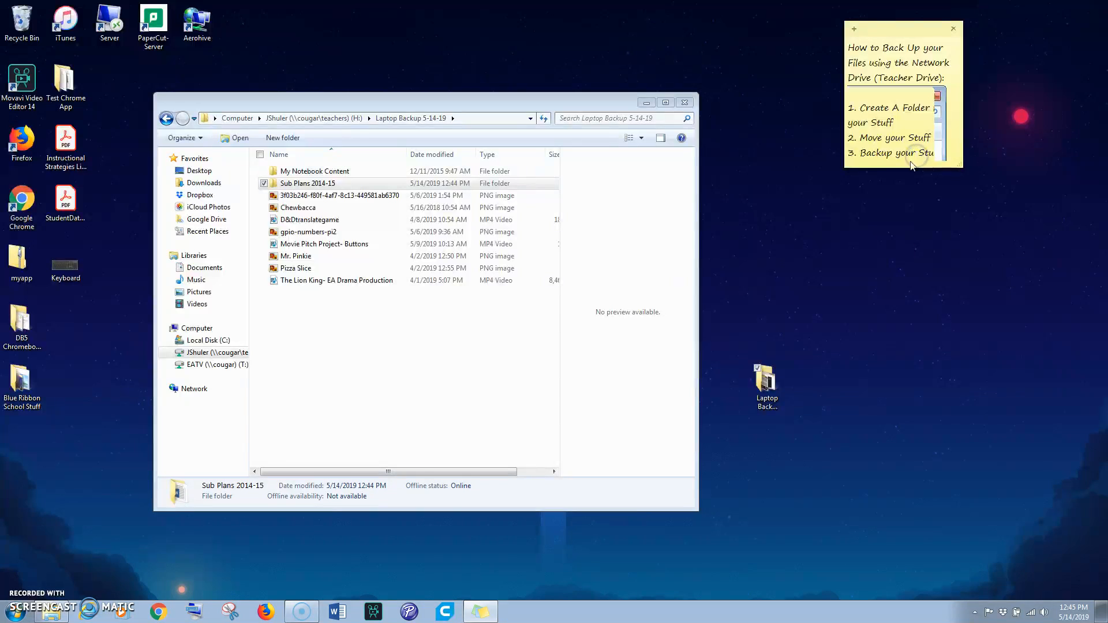